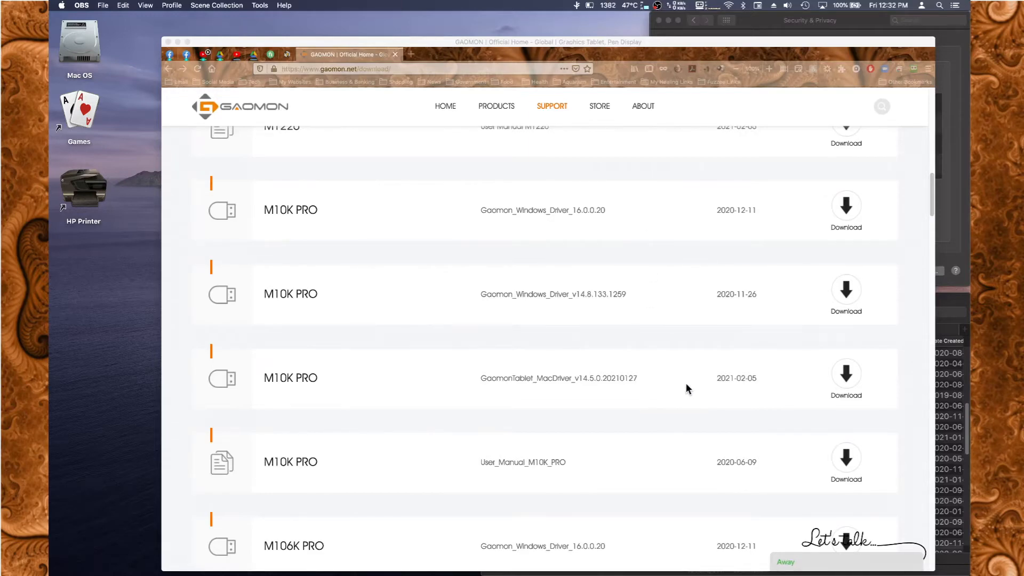
Download the M10K PRO Mac driver GaomonTablet_MacDriver_v14.5.0.20210127 and save the file.
left_click(849, 376)
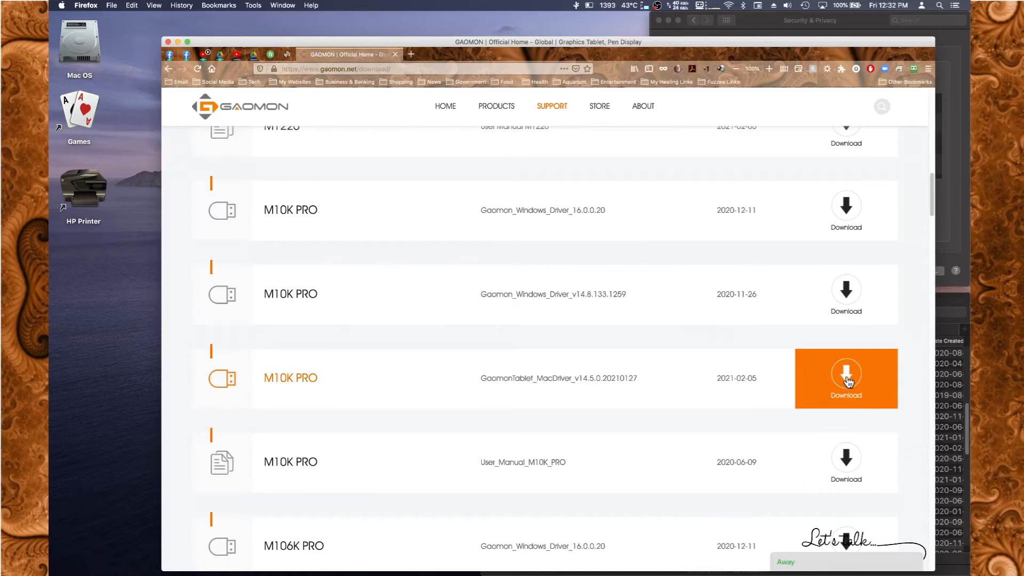
left_click(848, 381)
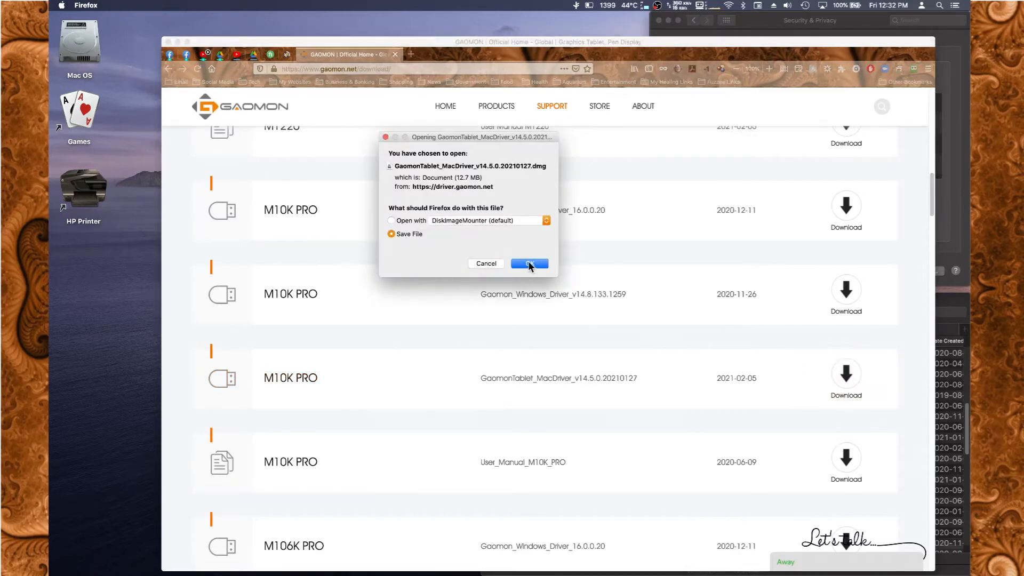
left_click(529, 264)
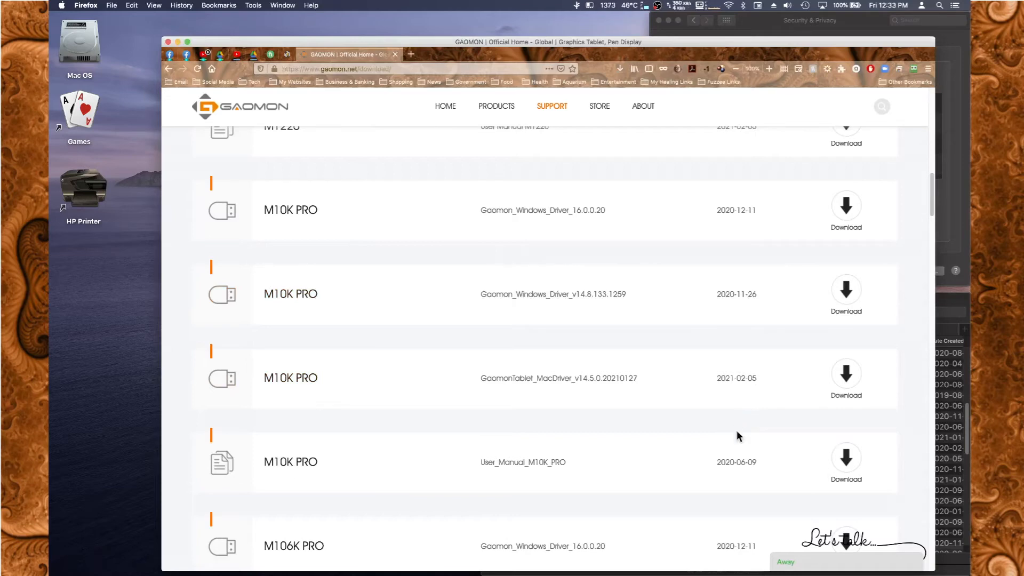
Download the M10K PRO user manual and check the browser's list of recent downloads.
left_click(844, 462)
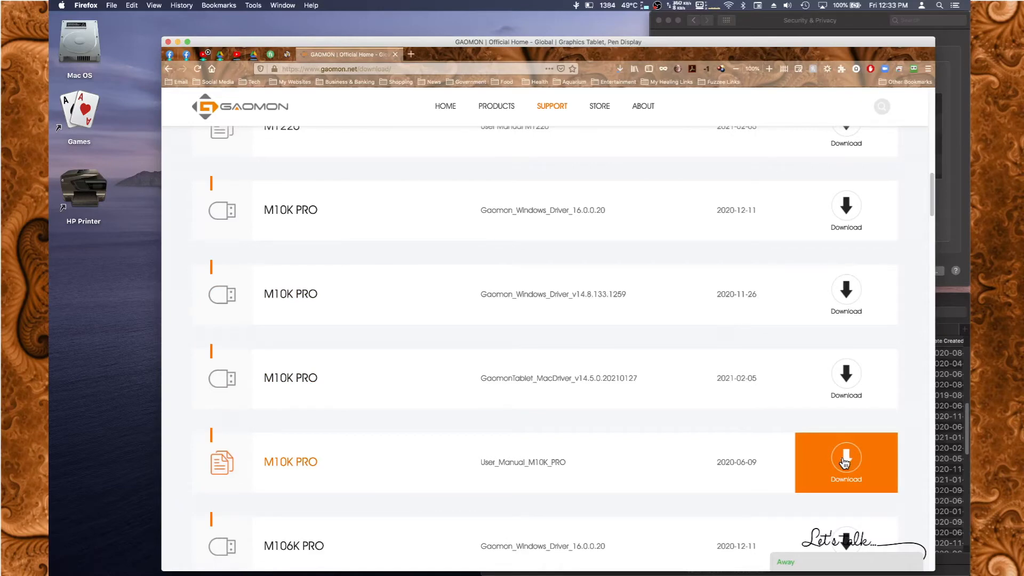
left_click(621, 70)
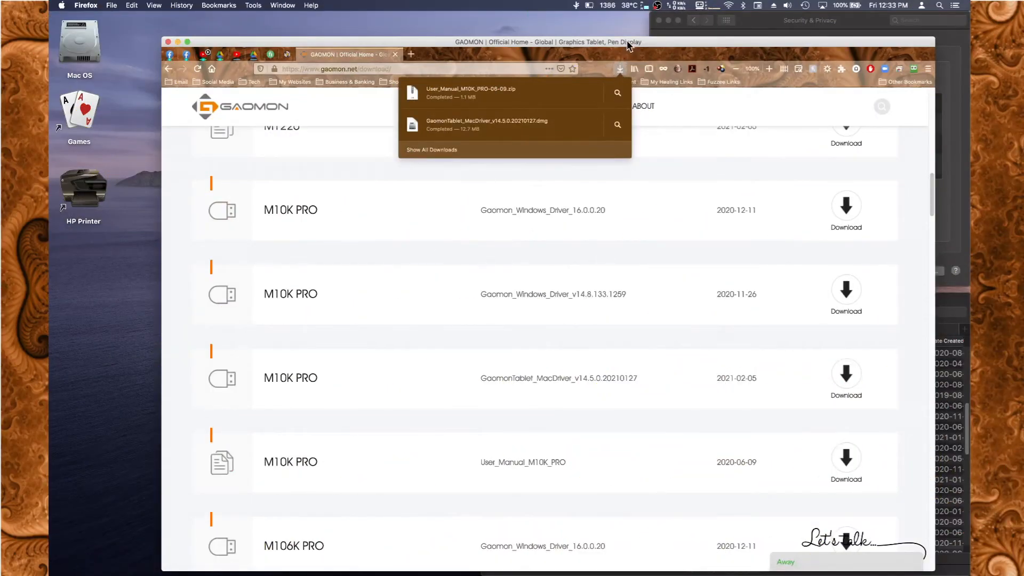
left_click(596, 65)
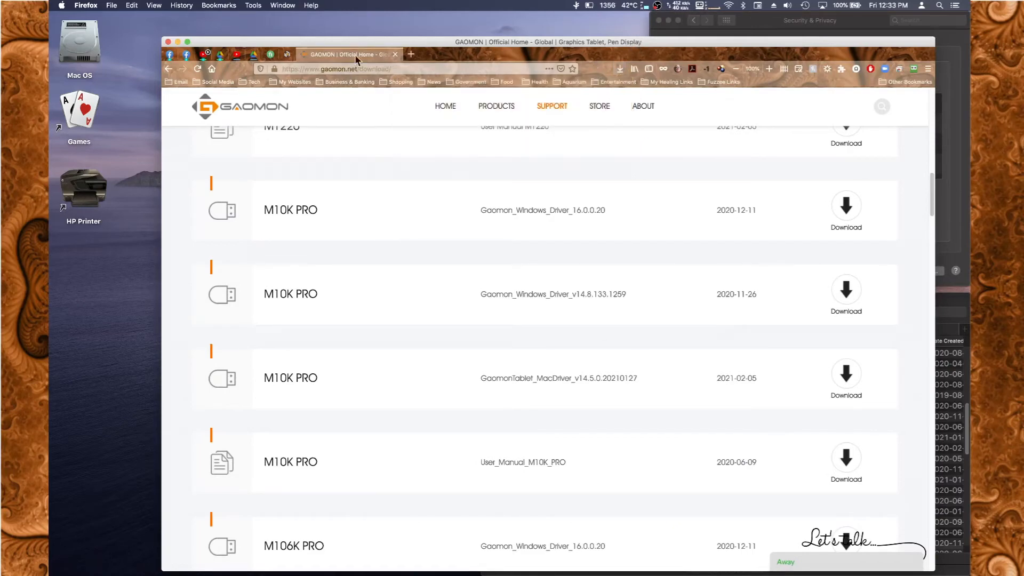
Minimise the browser and display the Downloads folder in the existing Finder window.
left_click(177, 42)
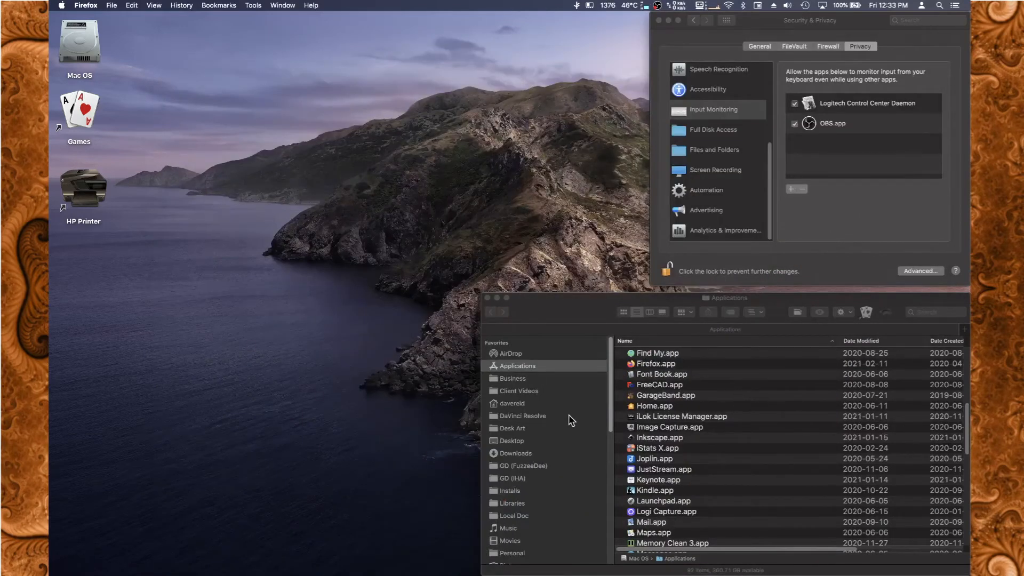
left_click(522, 456)
left_click(518, 454)
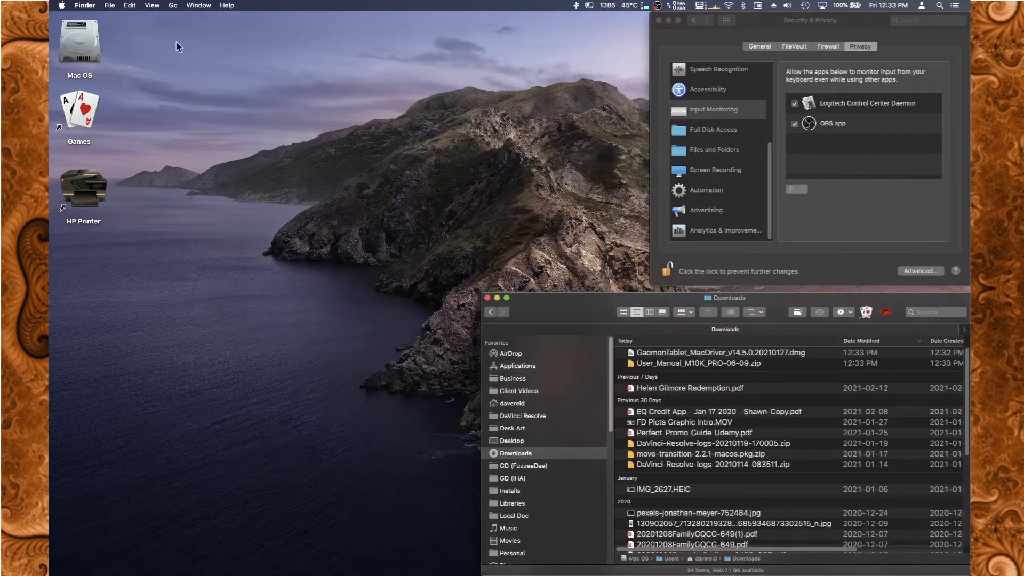
Bring the Stair railing Finder window forward, switch it to the Installs folder and collapse the DaVinci subfolder.
left_click(195, 6)
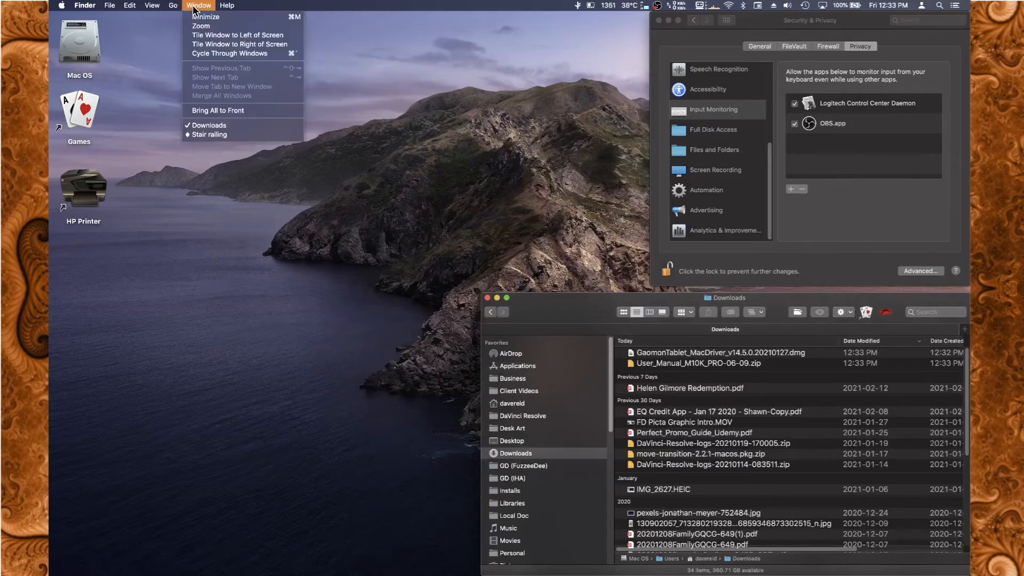
left_click(228, 133)
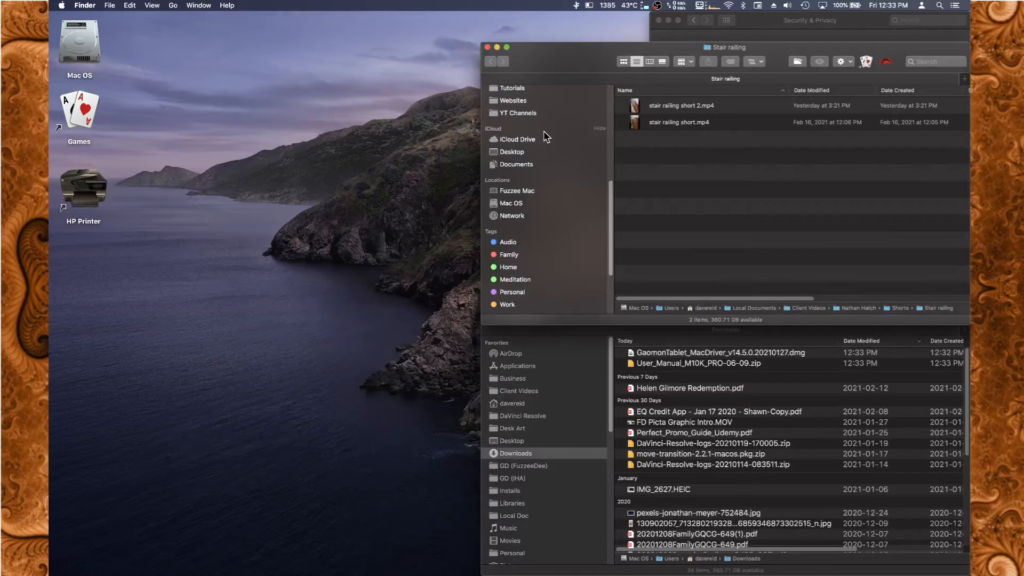
scroll(543, 128, "up", 5)
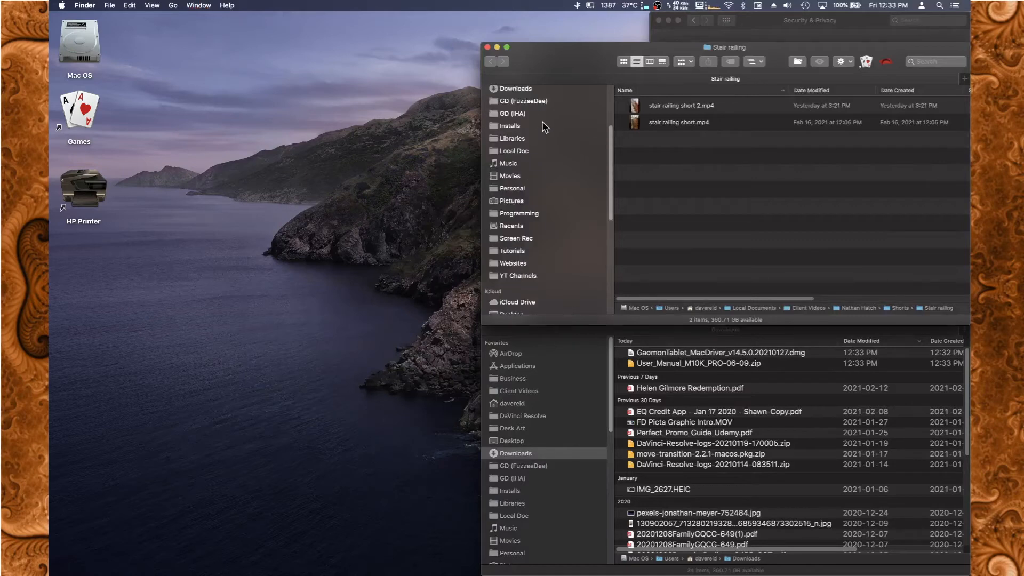
left_click(495, 127)
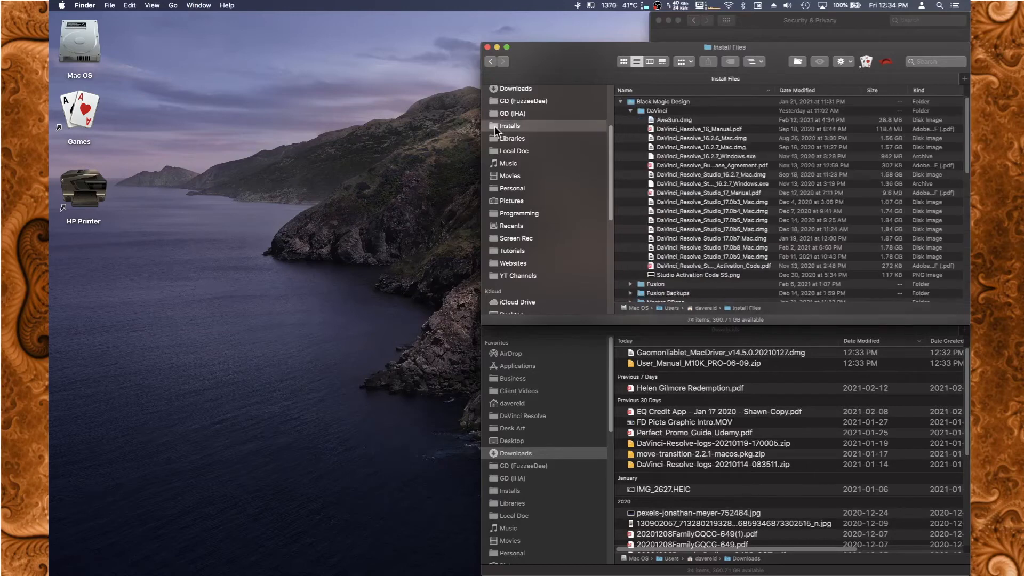
left_click(631, 112)
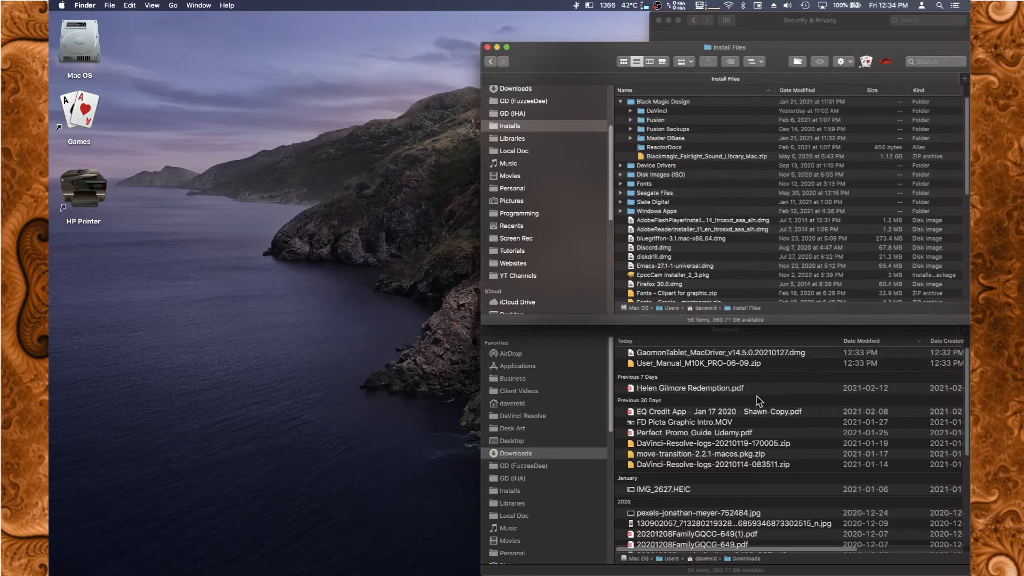
Move the Gaomon driver disk image and the M10K PRO user manual zip from Downloads into the Device Drivers folder.
left_click(794, 370)
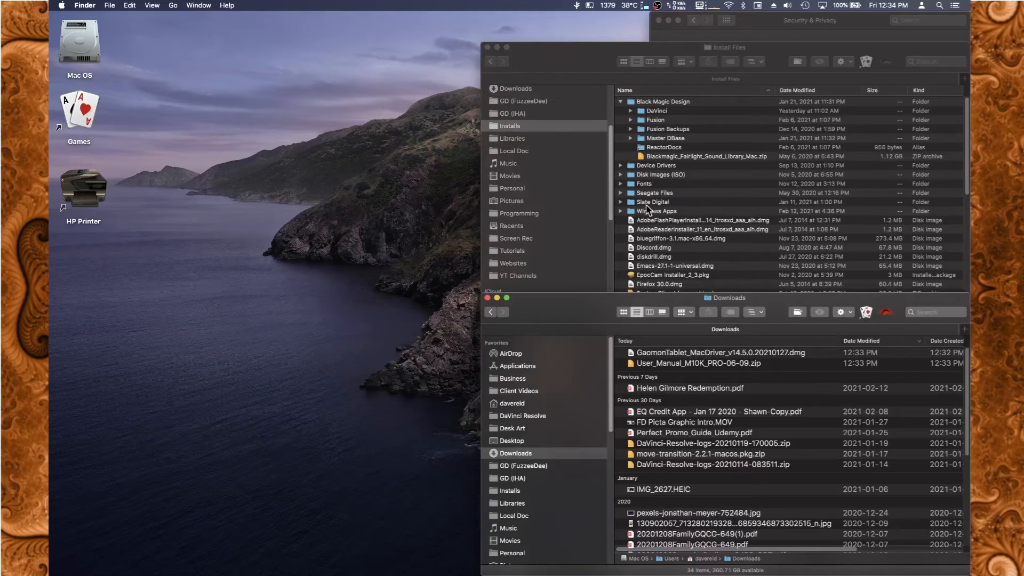
left_click(622, 170)
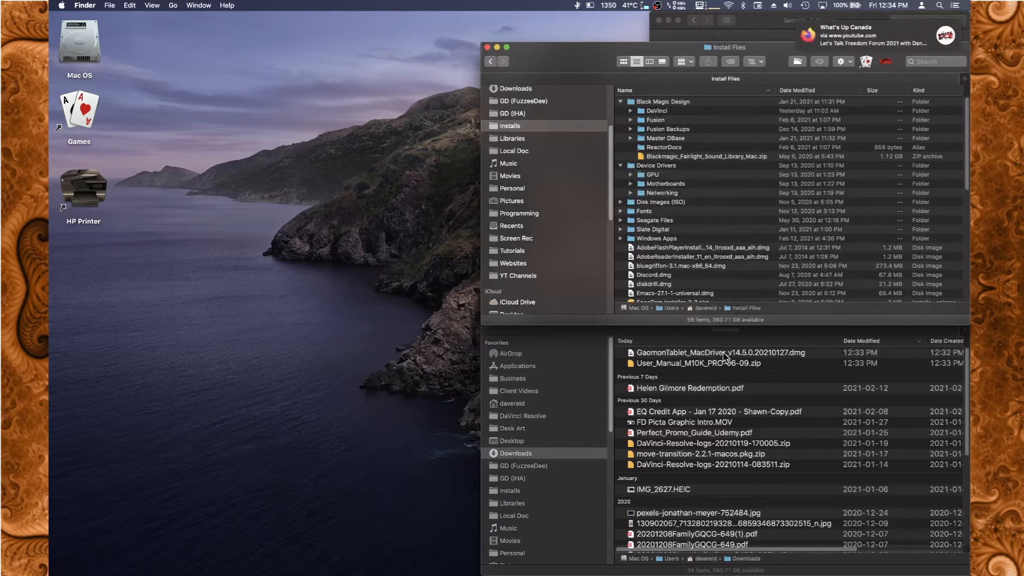
left_click_drag(724, 357, 691, 168)
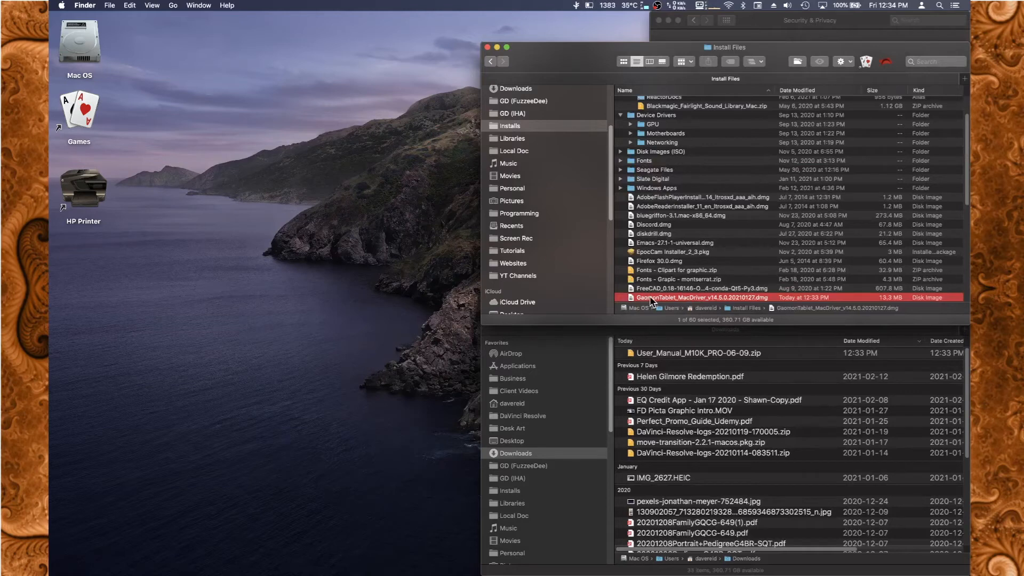
left_click_drag(643, 300, 658, 113)
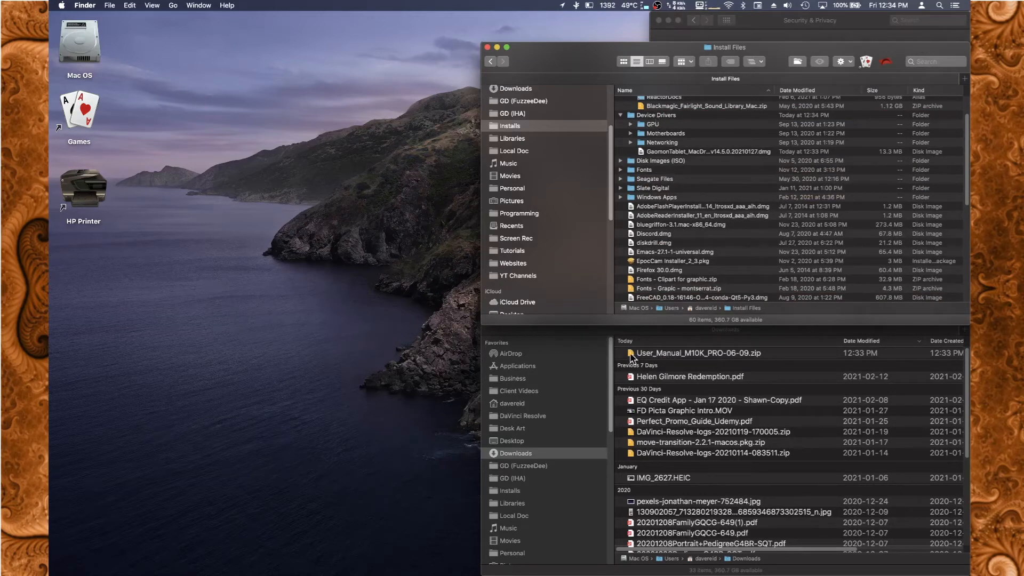
left_click_drag(631, 358, 643, 121)
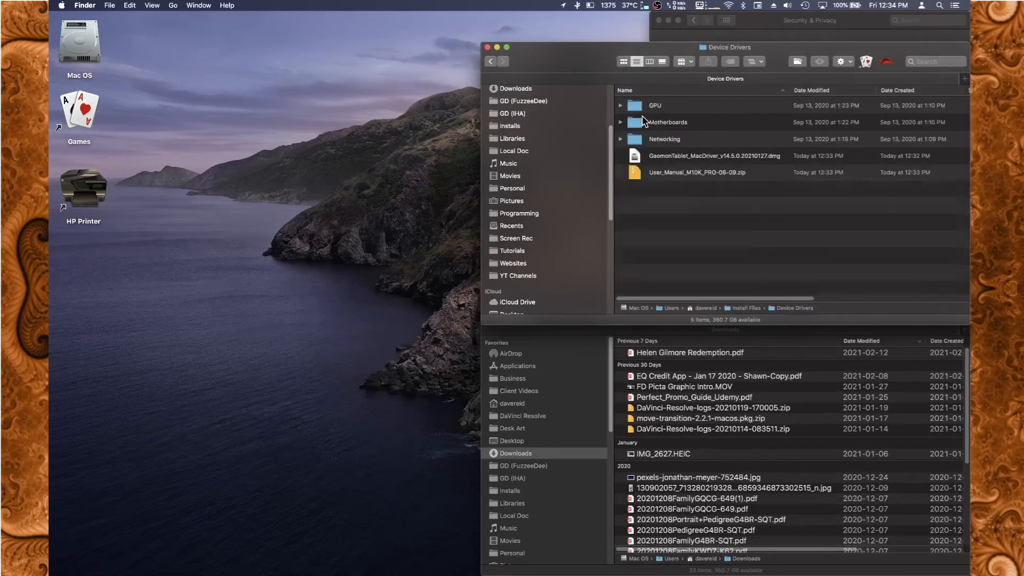
Open the Gaomon driver disk image, copy GaomonTablet.app into Applications and close the installer window.
double_click(677, 159)
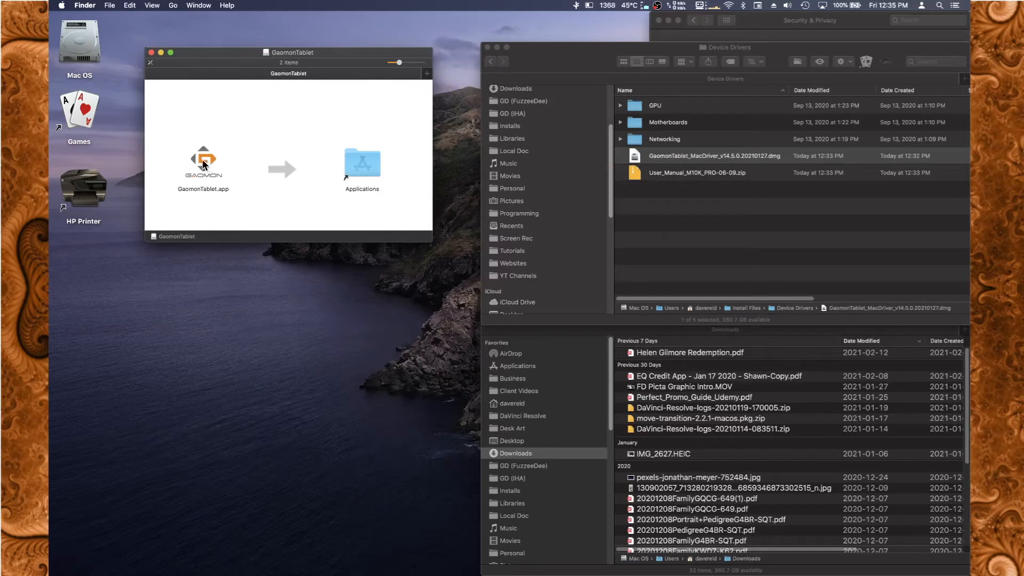
left_click_drag(203, 164, 362, 168)
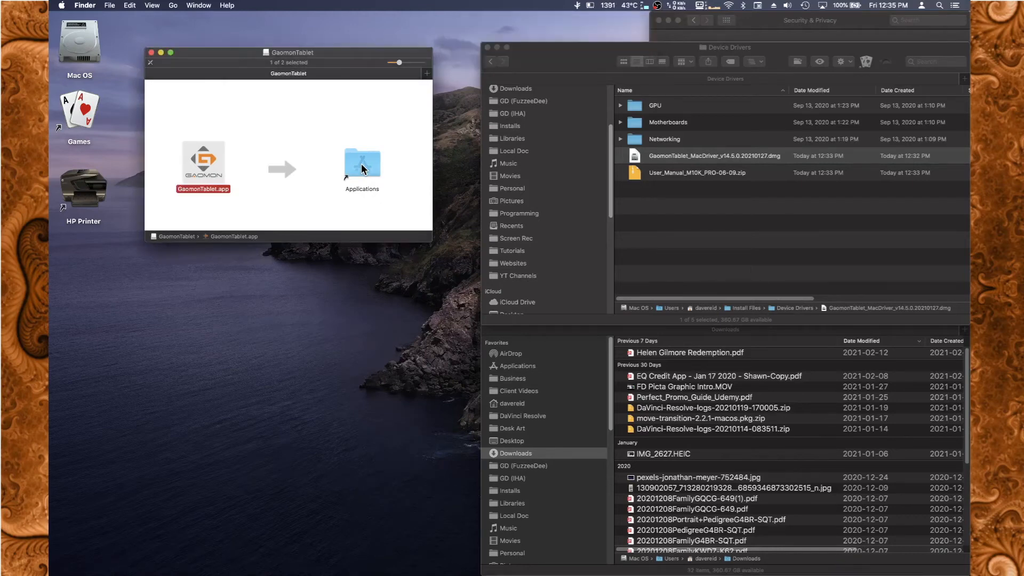
left_click(152, 53)
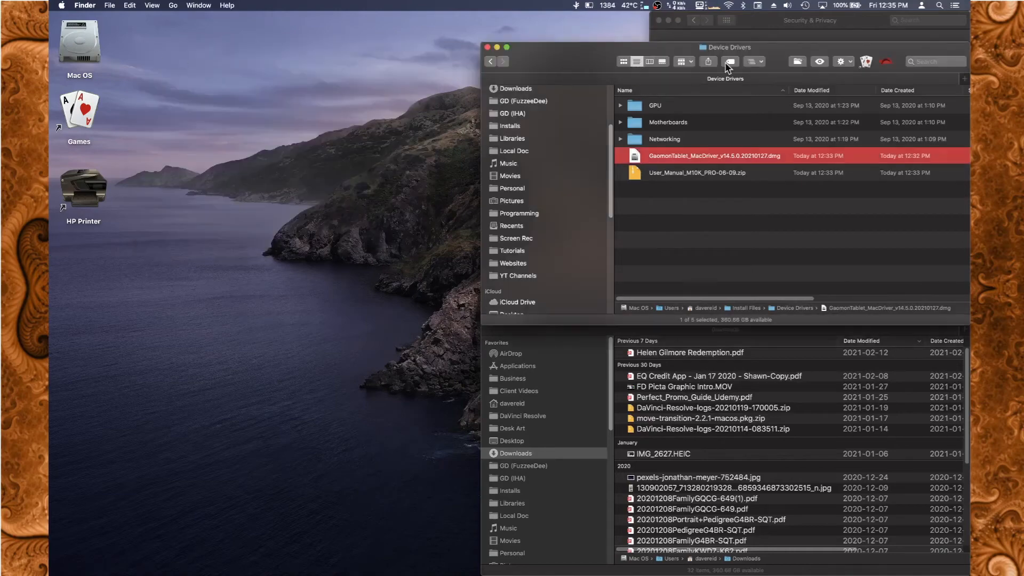
Move the Security & Privacy window off the desktop's mounted volume and eject the GaomonTablet disk image.
left_click_drag(822, 23, 311, 53)
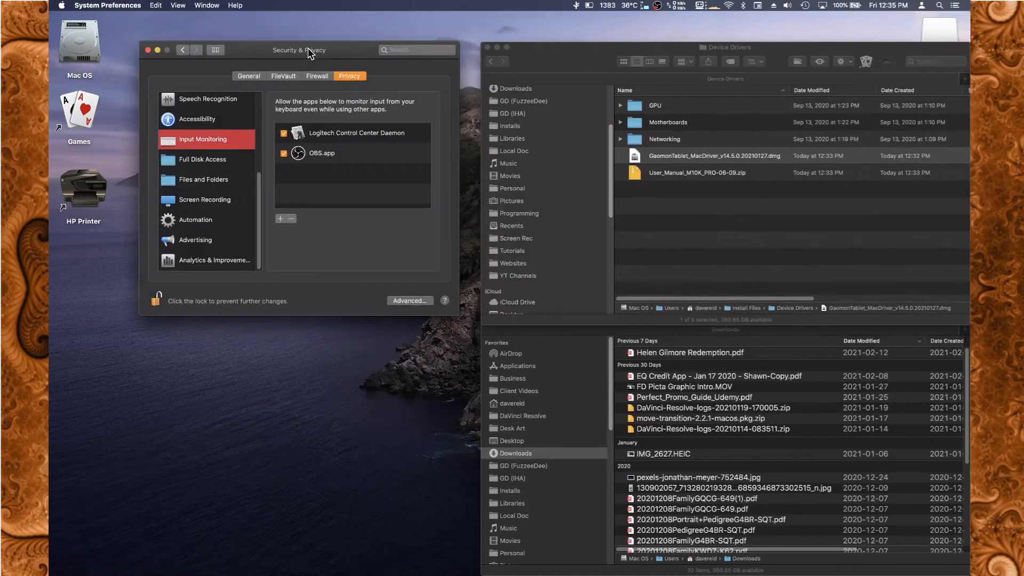
right_click(932, 32)
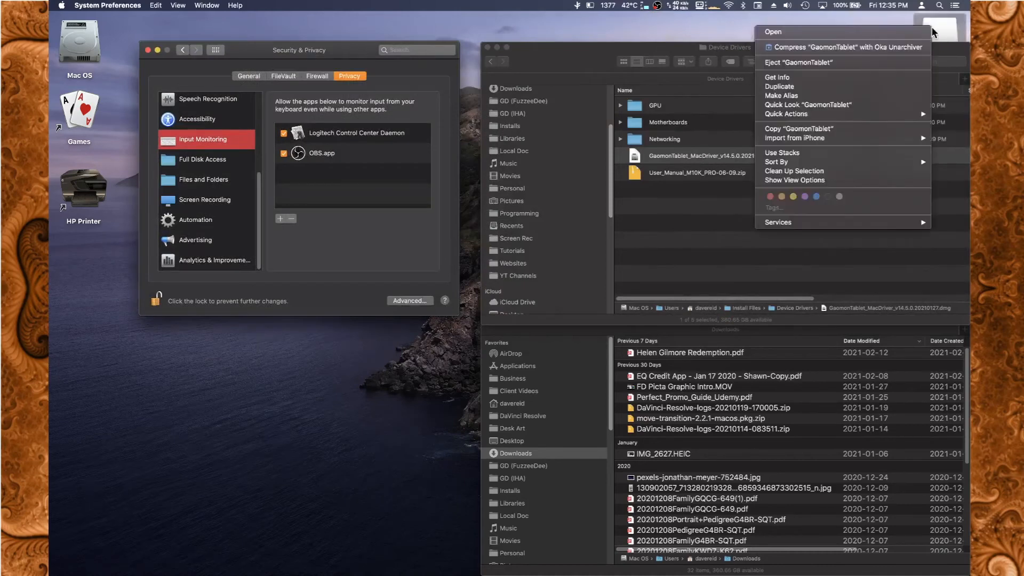
left_click(847, 63)
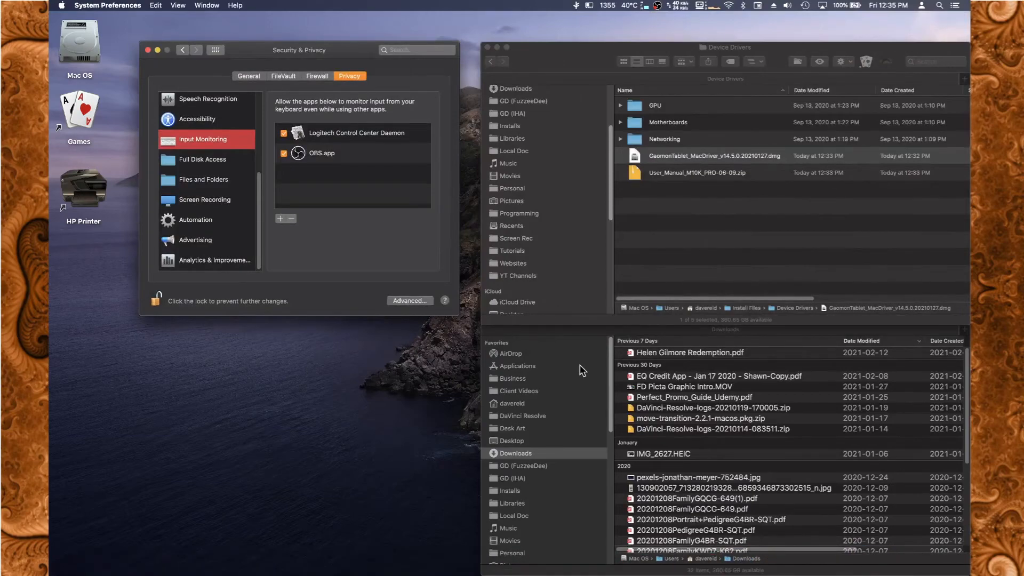
Launch GaomonTablet from the Applications folder, allowing the downloaded app to open, and show its Press Keys settings.
mouse_move(791, 575)
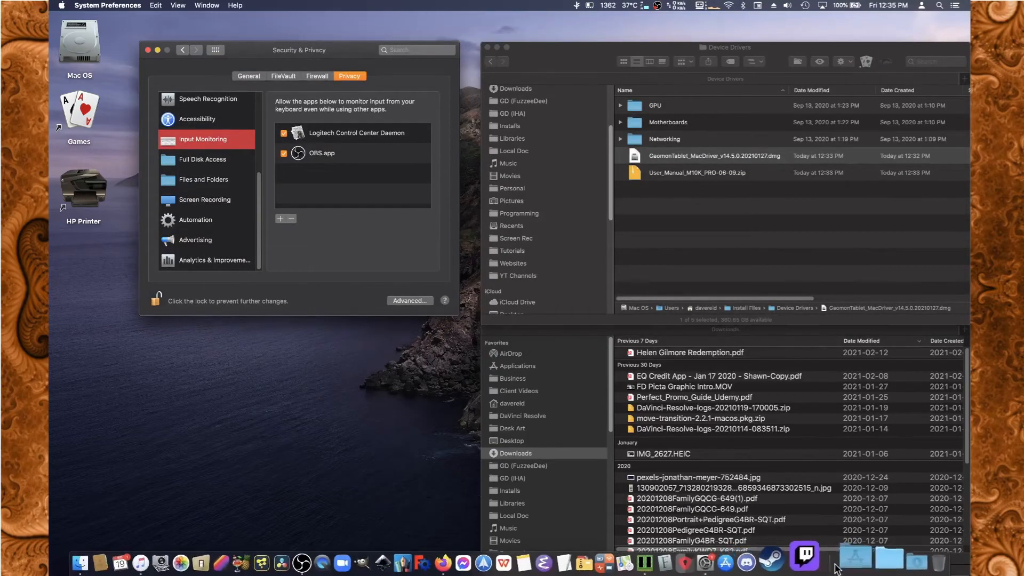
left_click(848, 561)
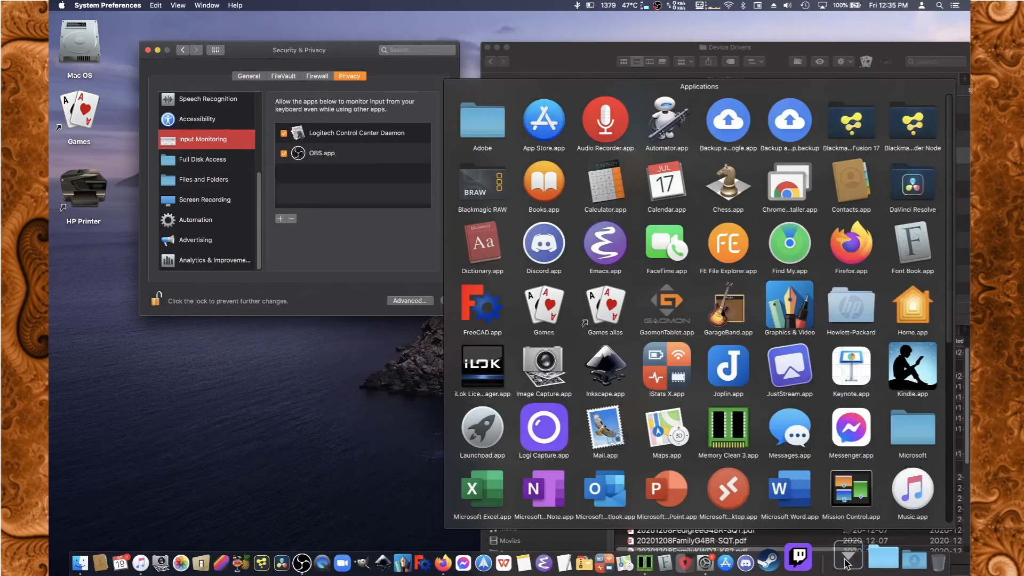
left_click(670, 303)
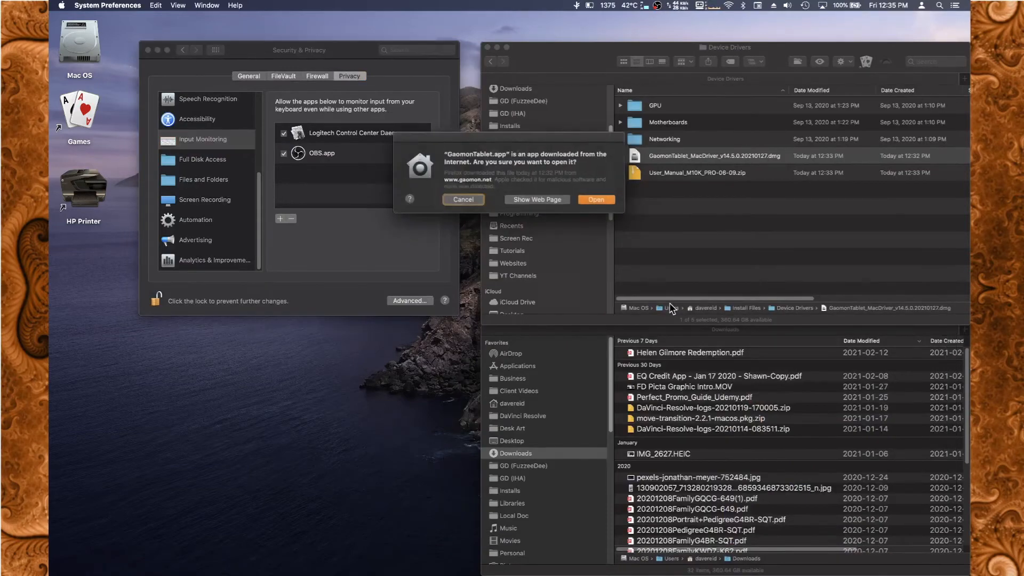
left_click(593, 199)
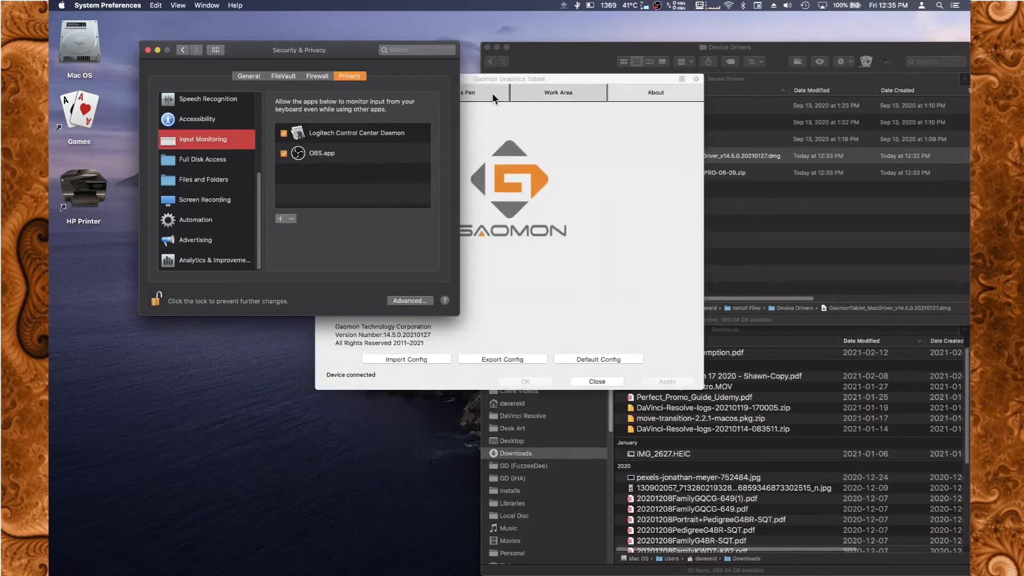
left_click_drag(507, 76, 629, 79)
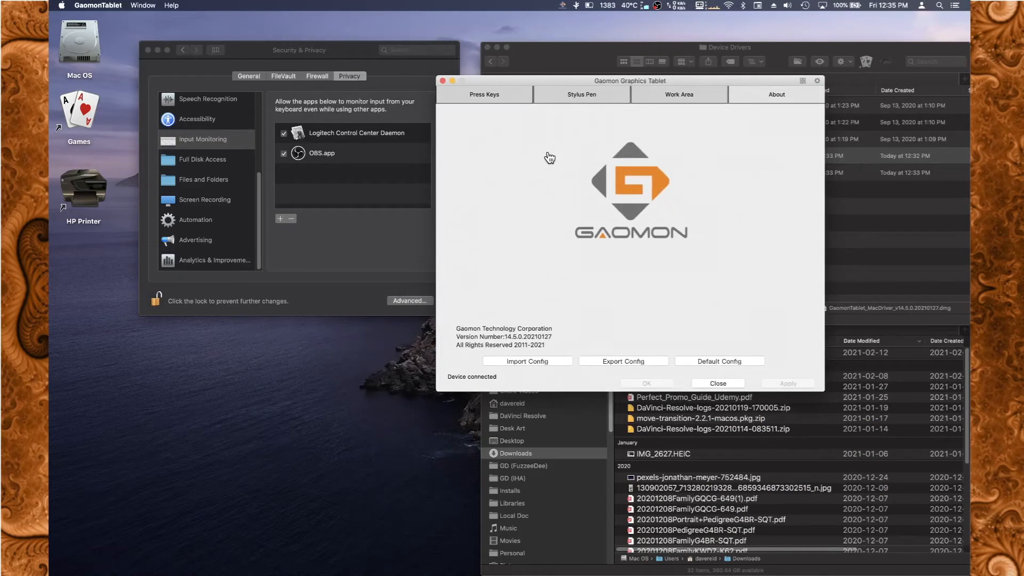
left_click(495, 94)
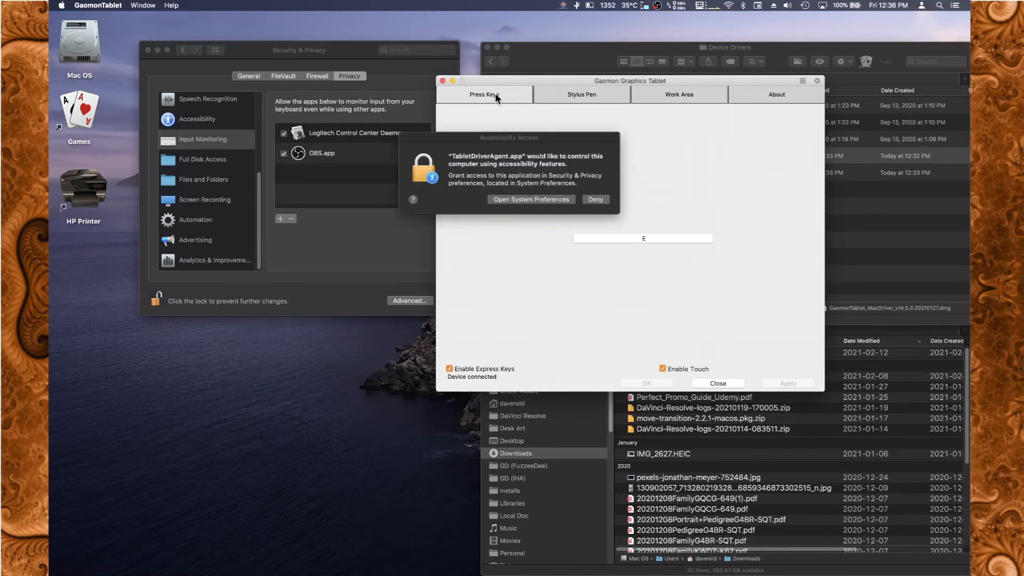
Grant TabletDriverAgent.app accessibility access in the Security & Privacy preferences and return to the Gaomon tablet settings.
left_click(540, 200)
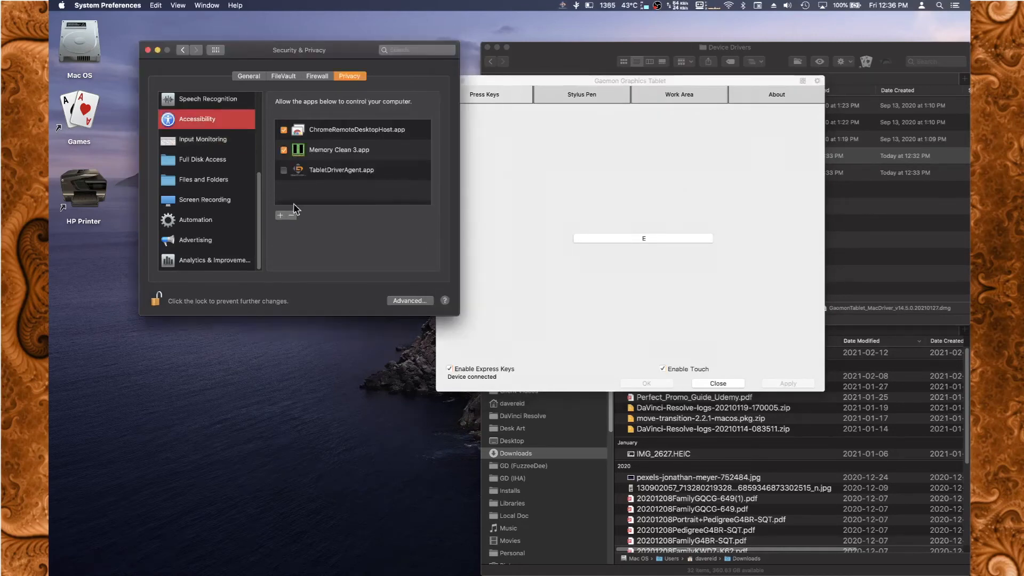
left_click(283, 170)
left_click(525, 221)
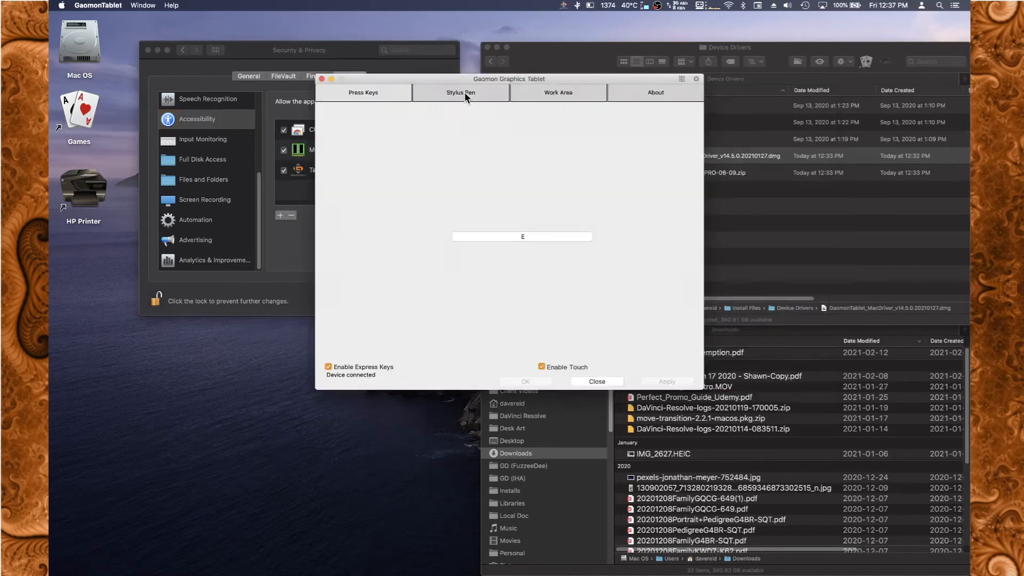
Show the Stylus Pen settings and inspect the hotkey options for the pen button assigned to E, cancelling without changes.
left_click(464, 92)
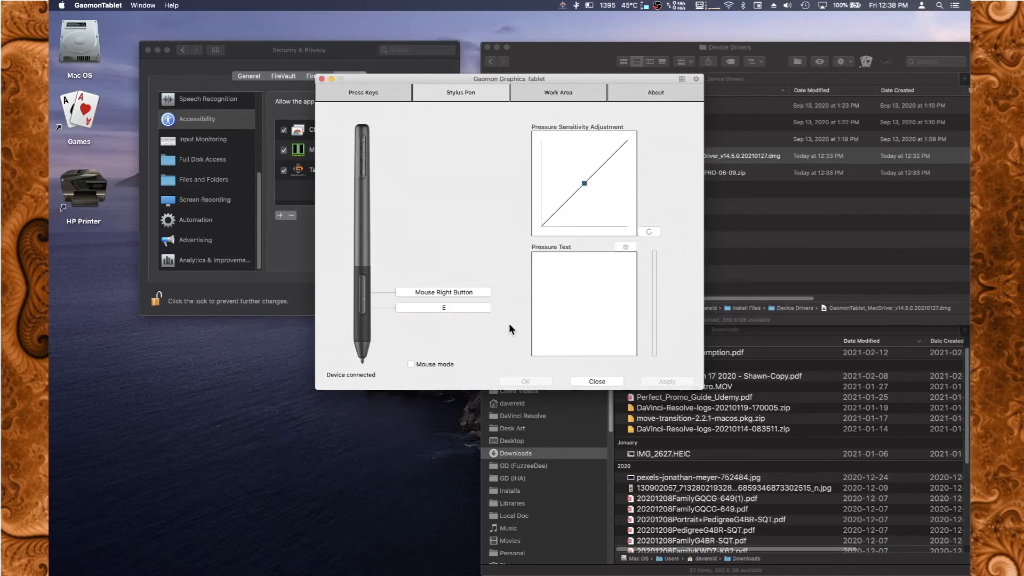
left_click_drag(570, 403, 466, 305)
left_click(458, 307)
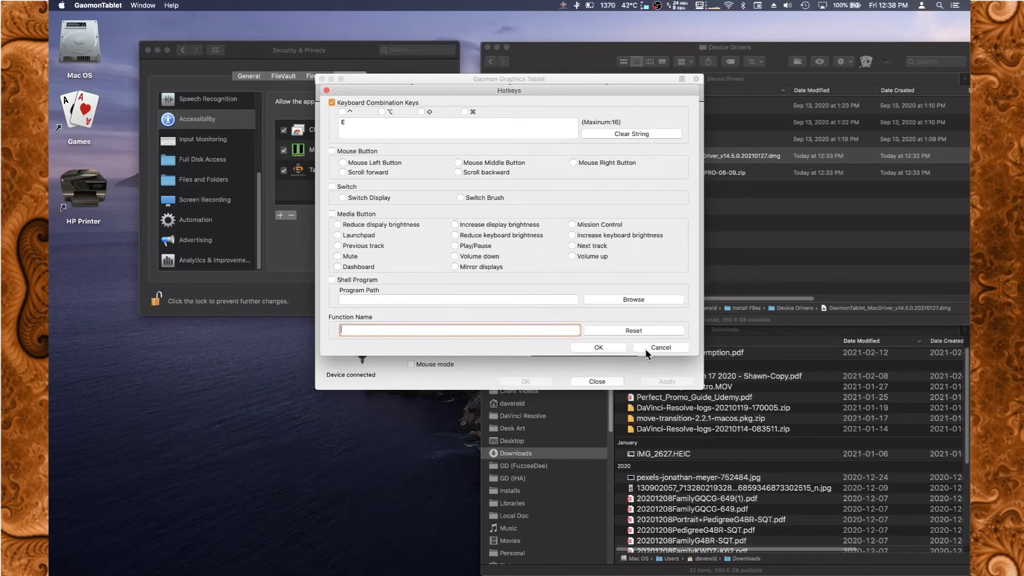
left_click_drag(520, 416, 657, 352)
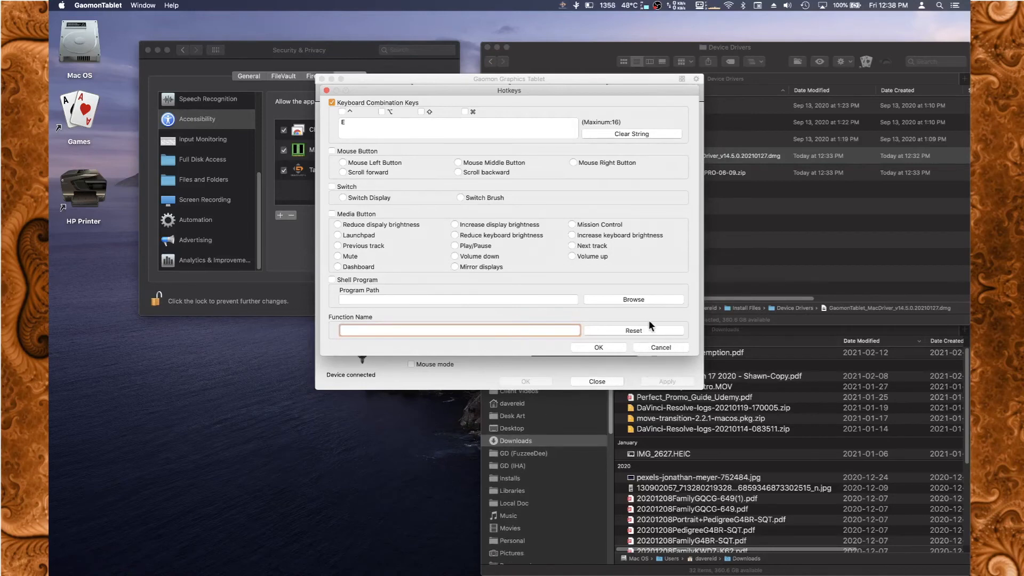
left_click(663, 347)
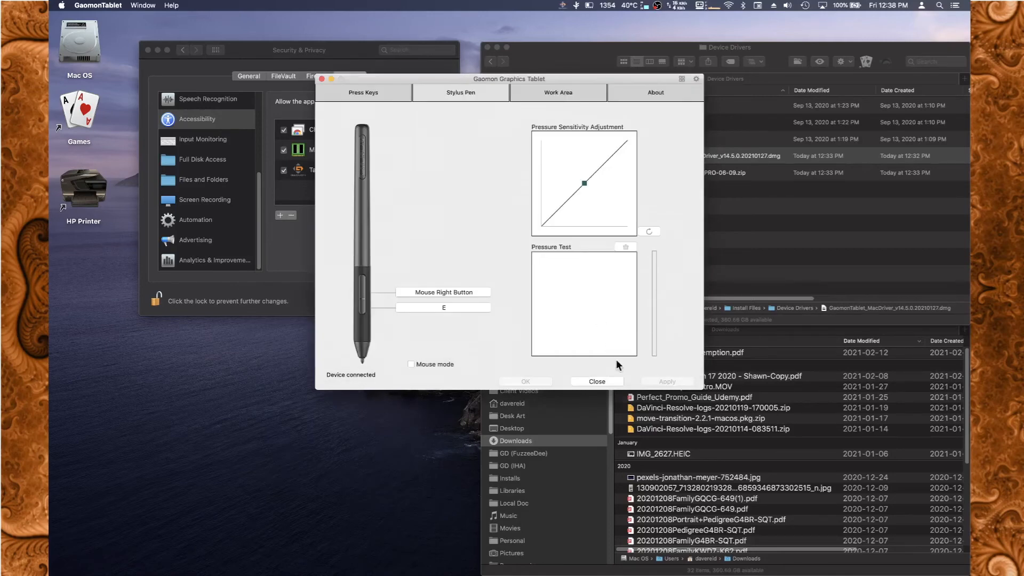
Scribble overlapping loops with varying pen pressure in the Pressure Test area to try out the stylus.
mouse_move(597, 344)
left_mouse_down()
mouse_move(591, 293)
mouse_move(561, 268)
mouse_move(535, 299)
mouse_move(614, 287)
mouse_move(597, 282)
mouse_move(623, 299)
mouse_move(622, 334)
mouse_move(595, 351)
mouse_move(553, 341)
mouse_move(560, 302)
mouse_move(587, 325)
mouse_move(555, 350)
mouse_move(544, 294)
mouse_move(592, 250)
mouse_move(576, 270)
mouse_move(631, 316)
mouse_move(576, 327)
mouse_move(579, 261)
mouse_move(632, 288)
mouse_move(582, 341)
mouse_move(556, 307)
mouse_move(579, 282)
mouse_move(576, 335)
mouse_move(549, 346)
mouse_move(540, 322)
mouse_move(549, 307)
mouse_move(559, 324)
mouse_move(573, 321)
mouse_move(588, 299)
left_mouse_up()
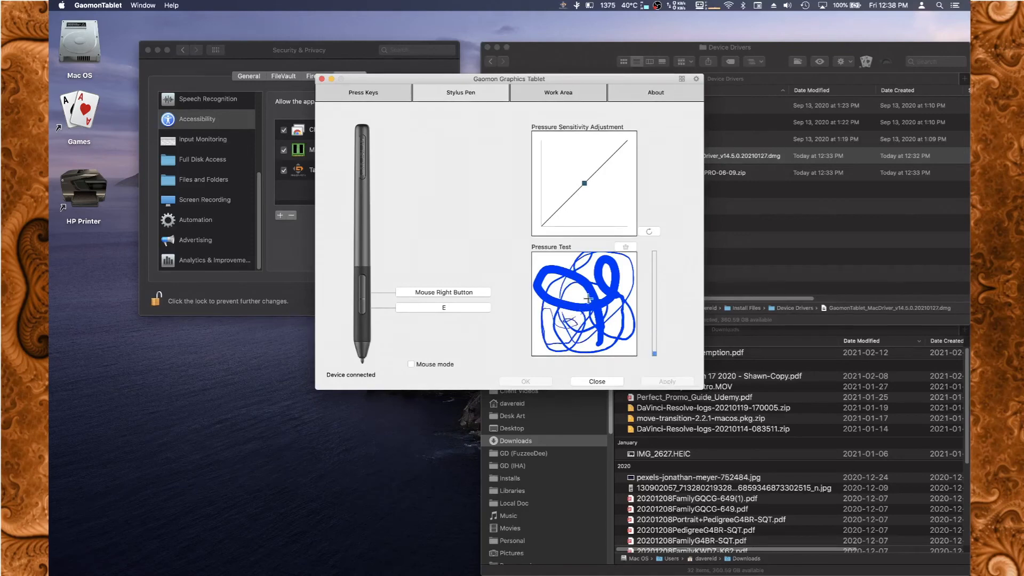
mouse_move(566, 256)
left_mouse_down()
mouse_move(541, 278)
mouse_move(609, 263)
mouse_move(592, 278)
mouse_move(621, 341)
mouse_move(564, 299)
mouse_move(581, 344)
mouse_move(539, 352)
mouse_move(563, 270)
mouse_move(539, 265)
mouse_move(568, 271)
mouse_move(582, 318)
mouse_move(621, 355)
mouse_move(597, 342)
mouse_move(573, 296)
mouse_move(582, 326)
mouse_move(621, 328)
mouse_move(632, 349)
mouse_move(602, 273)
mouse_move(553, 271)
mouse_move(583, 267)
mouse_move(625, 314)
mouse_move(608, 342)
mouse_move(567, 281)
mouse_move(615, 261)
mouse_move(629, 277)
mouse_move(612, 324)
mouse_move(625, 338)
mouse_move(595, 353)
mouse_move(585, 339)
left_mouse_up()
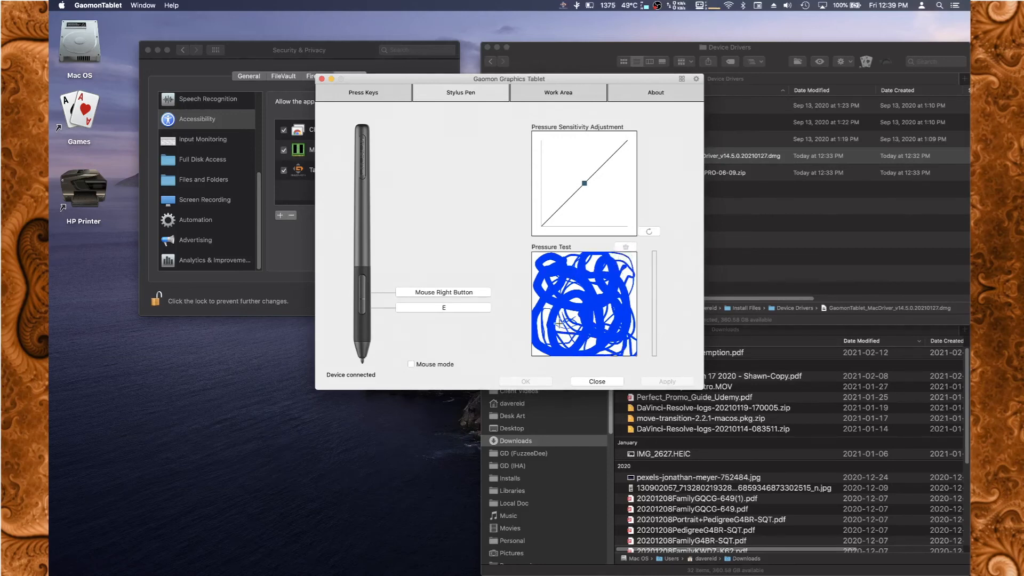
left_click_drag(610, 347, 553, 344)
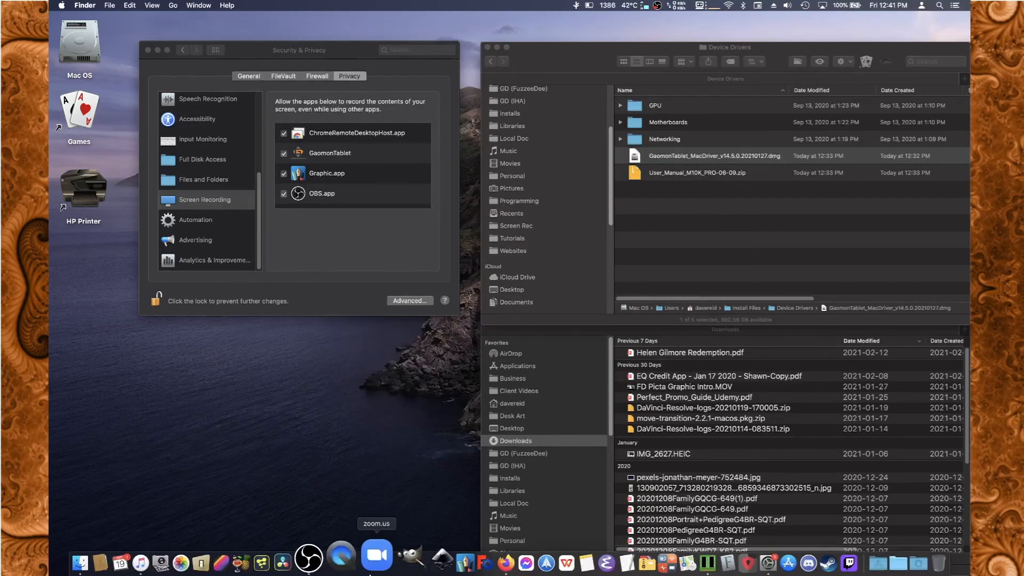
Switch to the Graphic app and create a new blank document of 800 by 800 pixels.
left_click(436, 563)
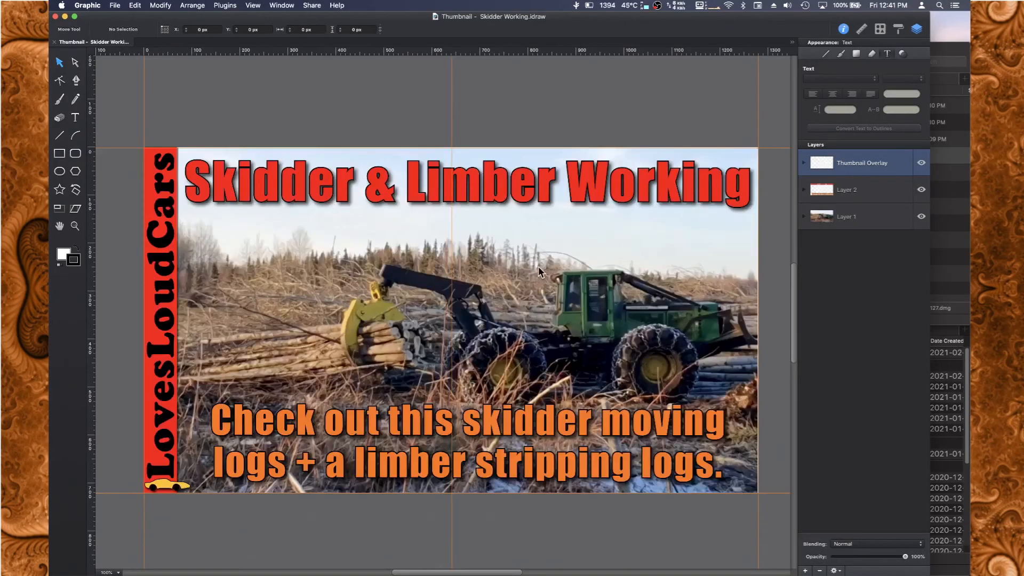
left_click(89, 5)
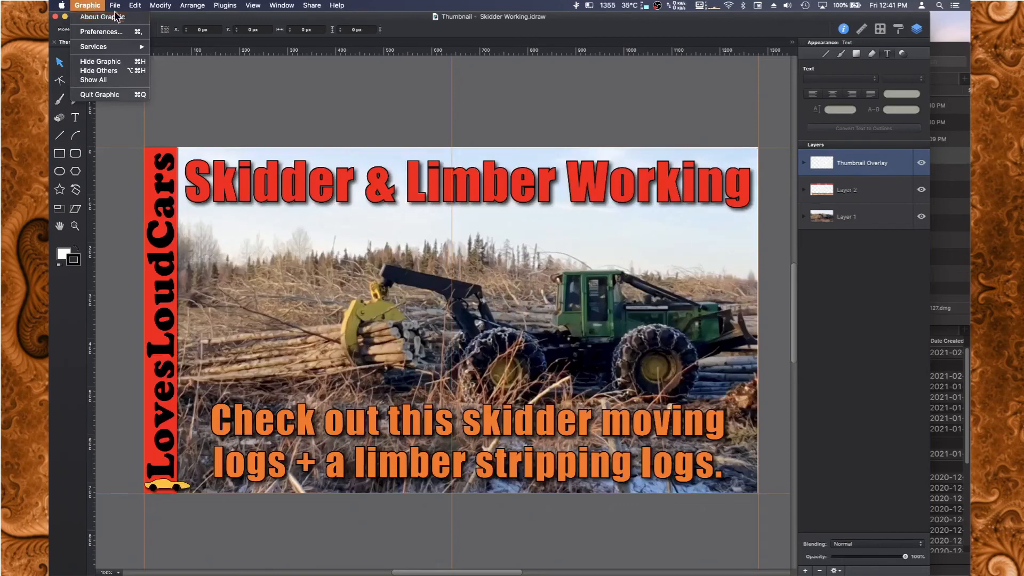
left_click(129, 18)
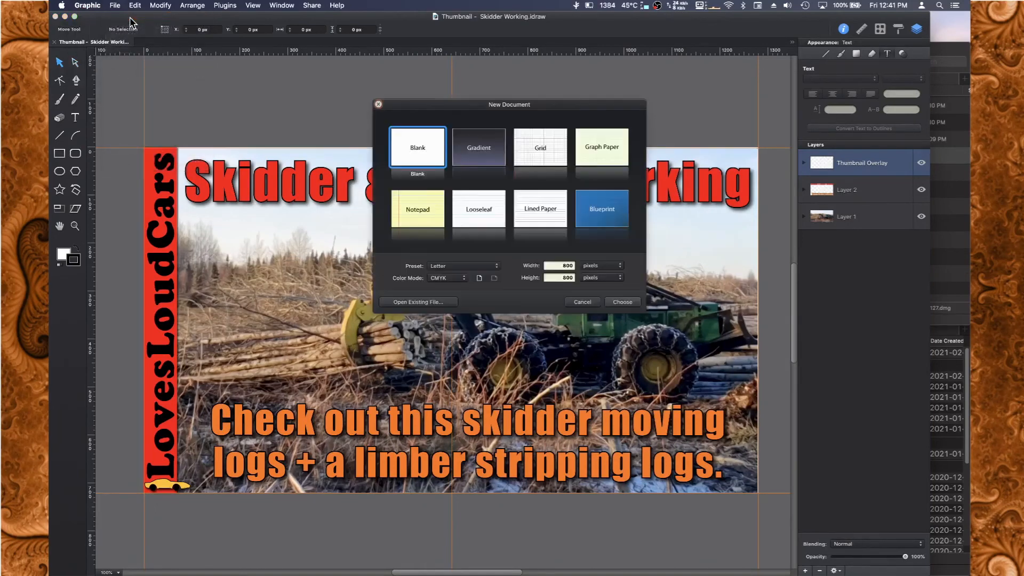
left_click(623, 303)
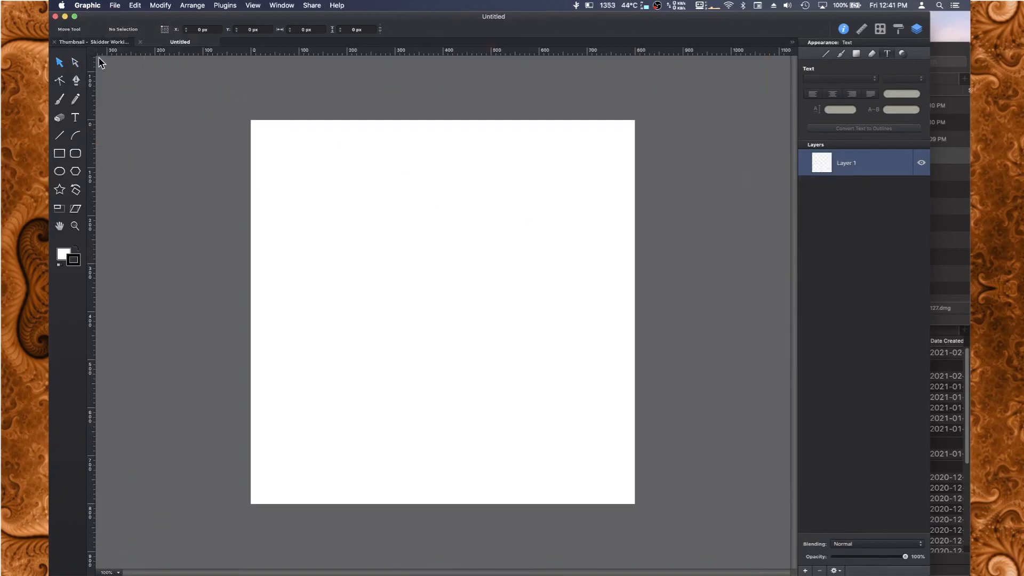
With the Brush tool set to Use Pressure, draw a looping freehand stroke about 400 px wide near the canvas centre.
left_click(61, 101)
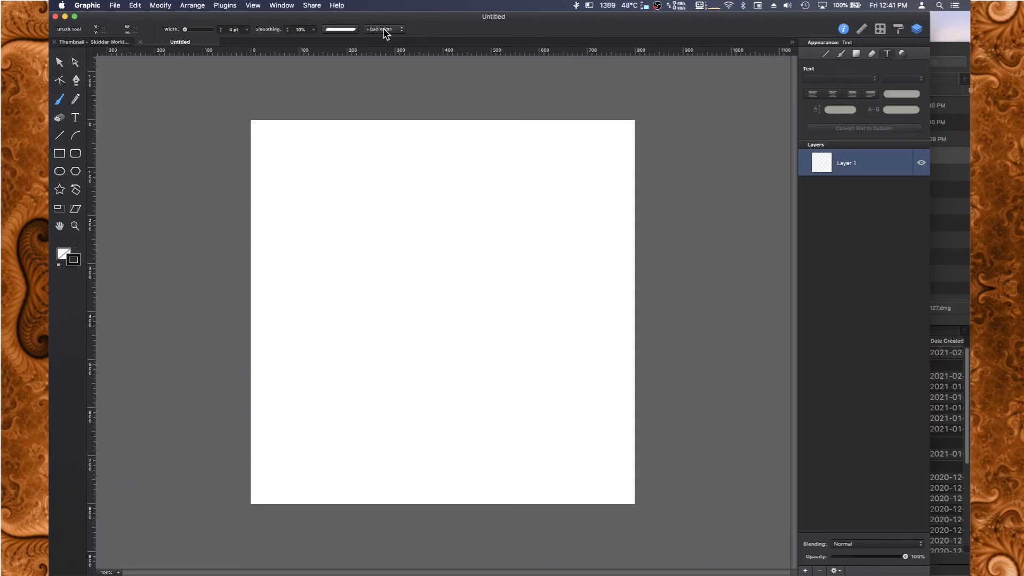
left_click(399, 33)
left_click(394, 36)
mouse_move(382, 307)
left_mouse_down()
mouse_move(396, 342)
mouse_move(431, 319)
mouse_move(395, 314)
mouse_move(462, 353)
mouse_move(457, 255)
mouse_move(356, 331)
mouse_move(523, 374)
mouse_move(464, 259)
mouse_move(496, 395)
mouse_move(523, 252)
mouse_move(405, 239)
mouse_move(447, 310)
mouse_move(437, 423)
mouse_move(450, 290)
left_mouse_up()
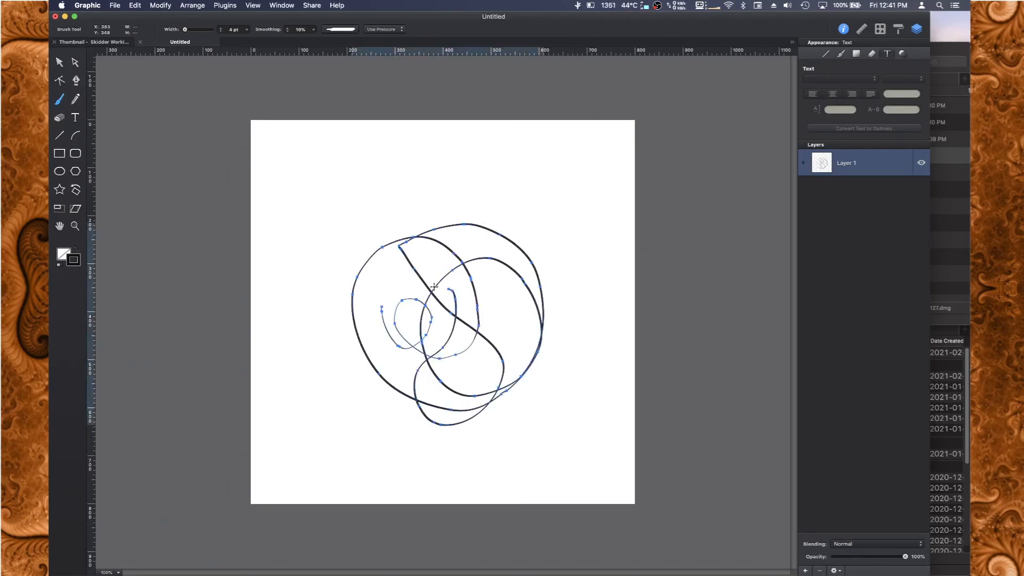